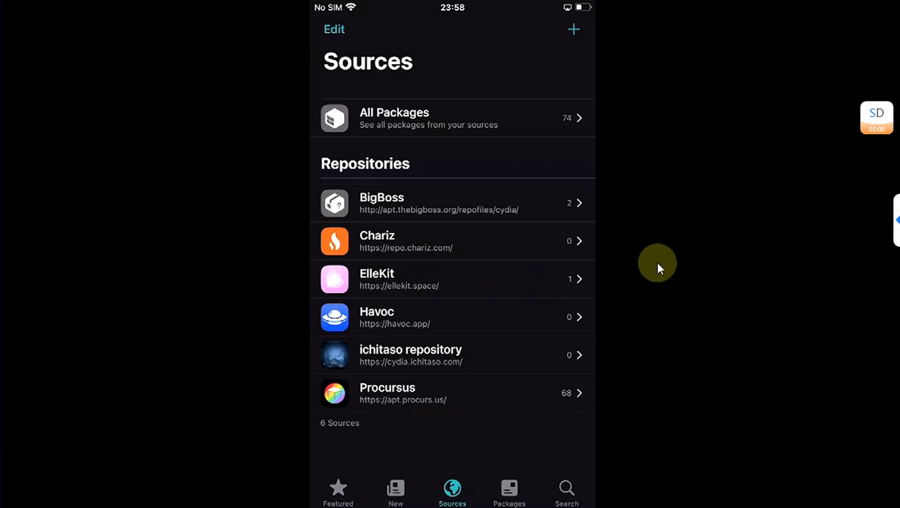
Open the ElleKit source to view its packages, including ElleKit 1.1.3.
left_click(452, 292)
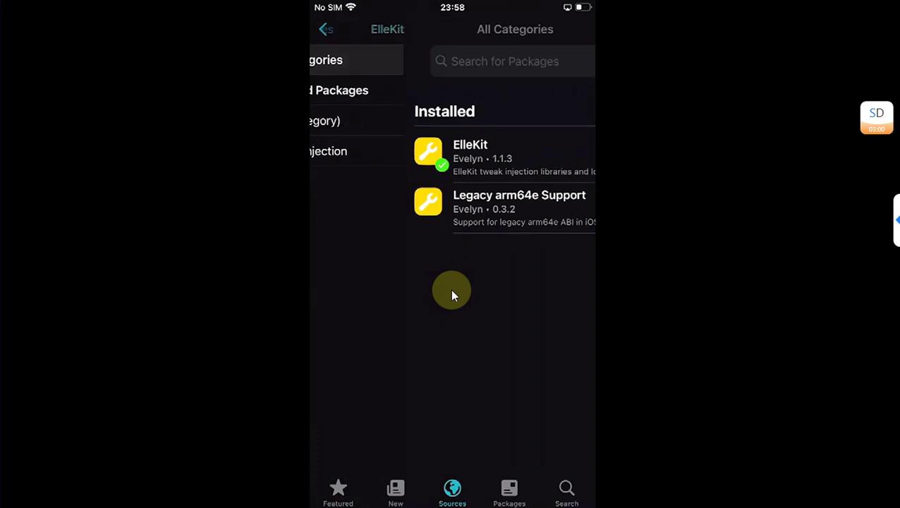
key("Escape")
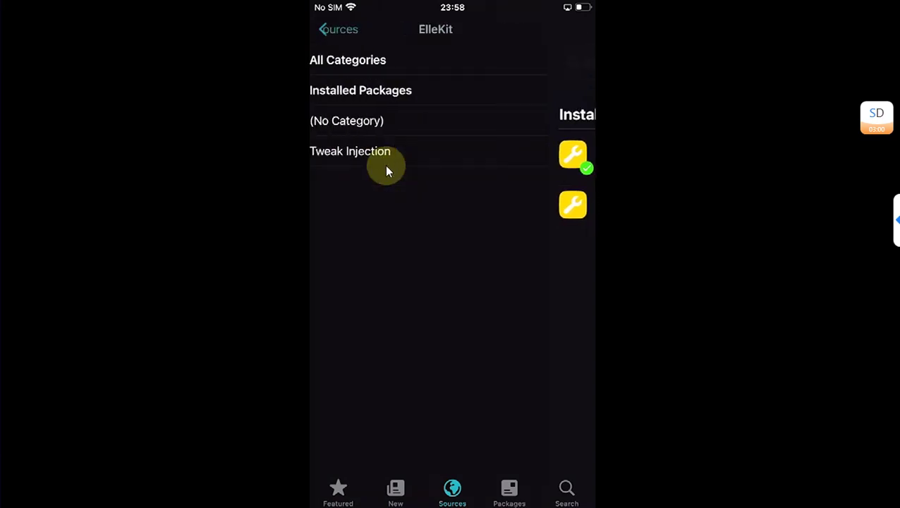
key("Escape")
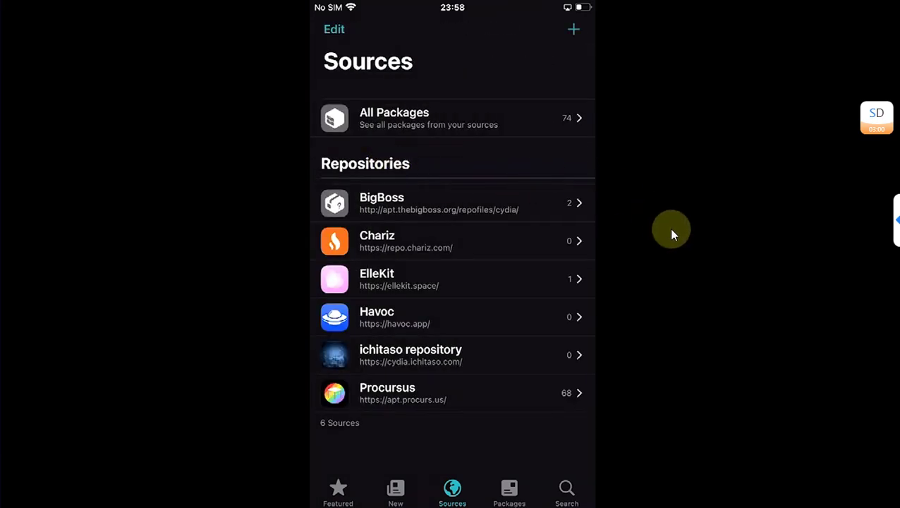
left_click(572, 31)
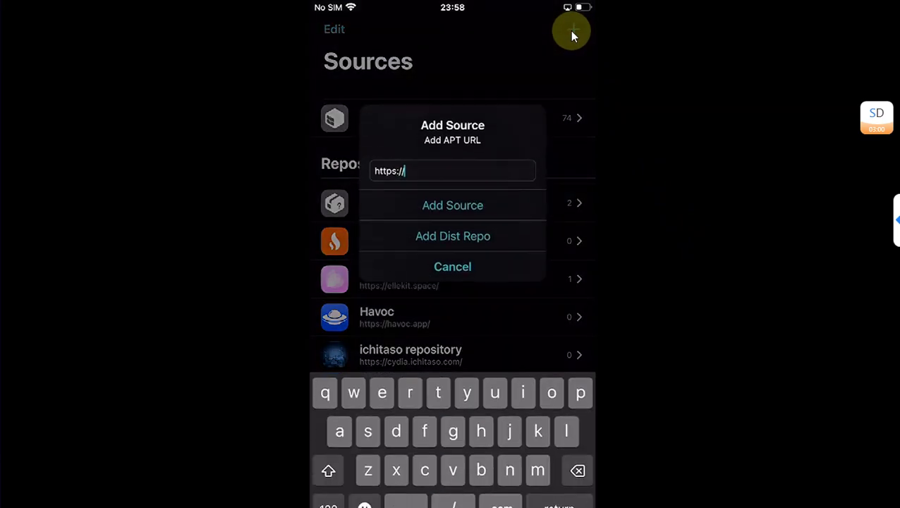
left_click(459, 208)
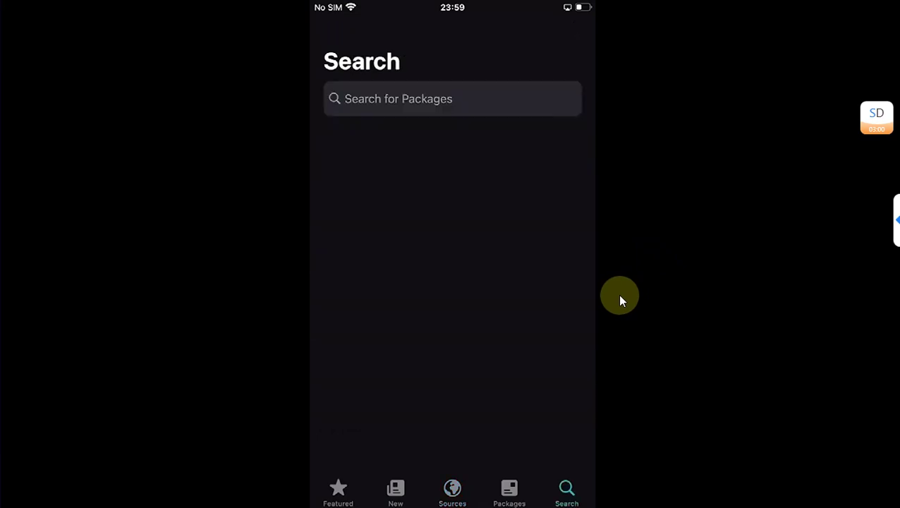
type("Peef")
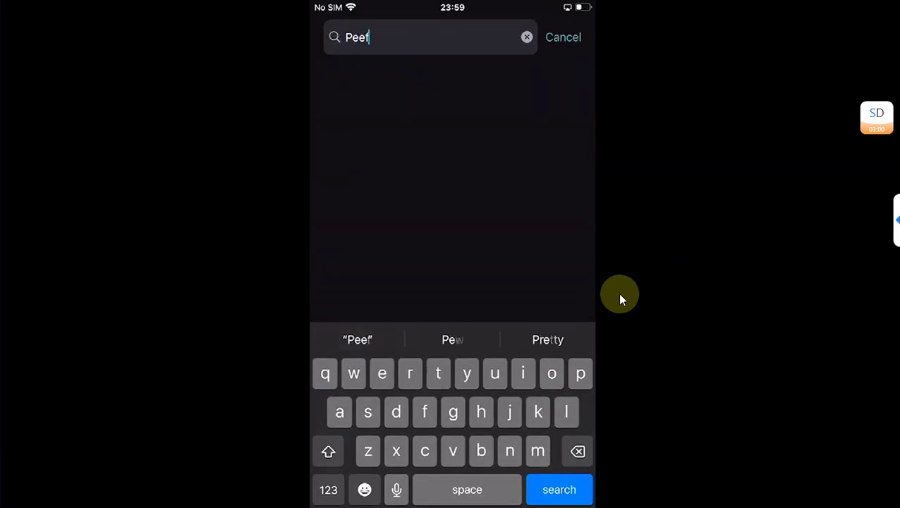
key("BackSpace")
key("BackSpace")
key("BackSpace")
type("re")
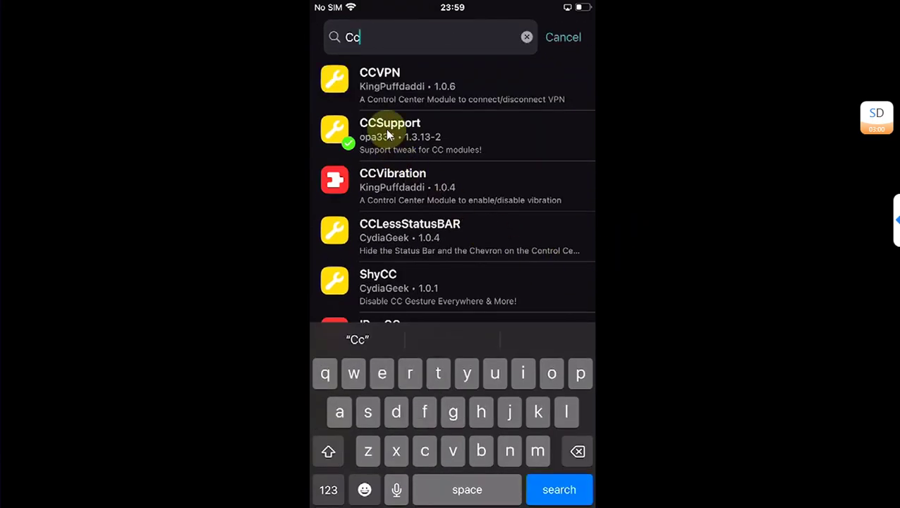
left_click(446, 135)
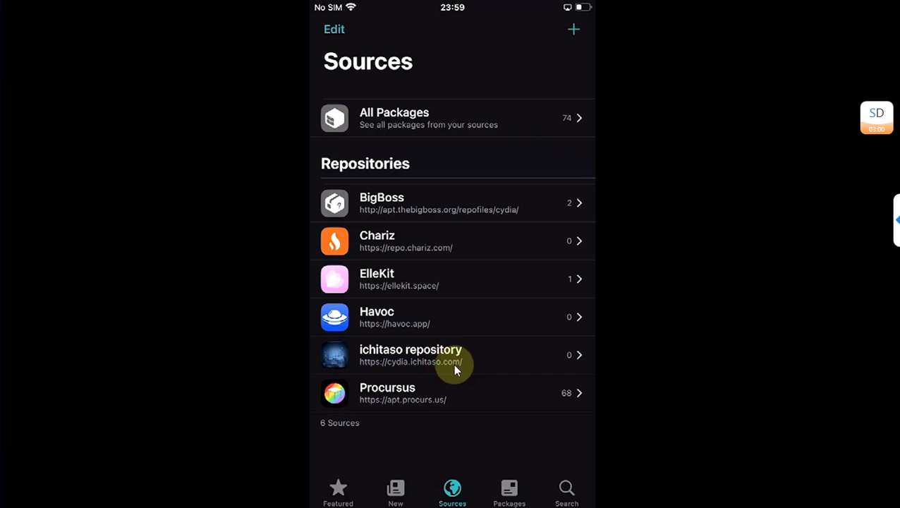
left_click(455, 366)
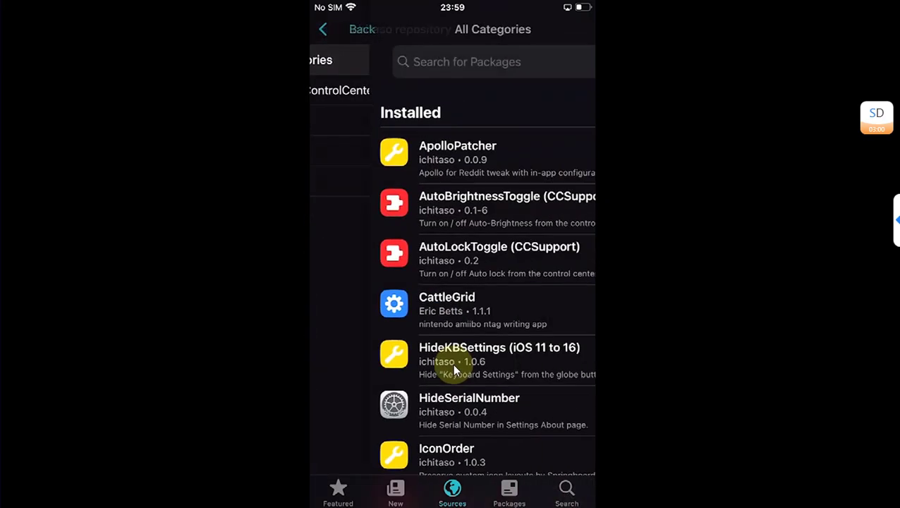
Scroll the ichitaso repository to the PowerSelector package page.
scroll(452, 363, "down", 5)
scroll(452, 363, "down", 1)
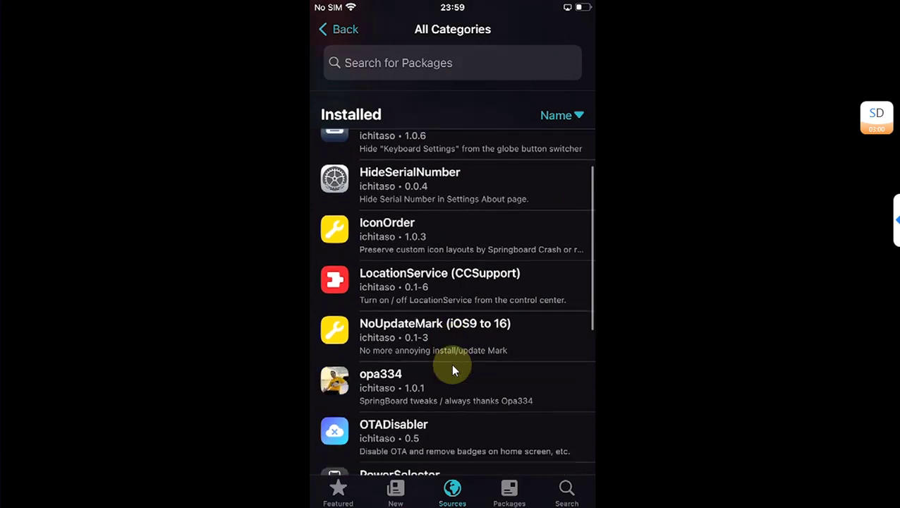
scroll(451, 363, "down", 2)
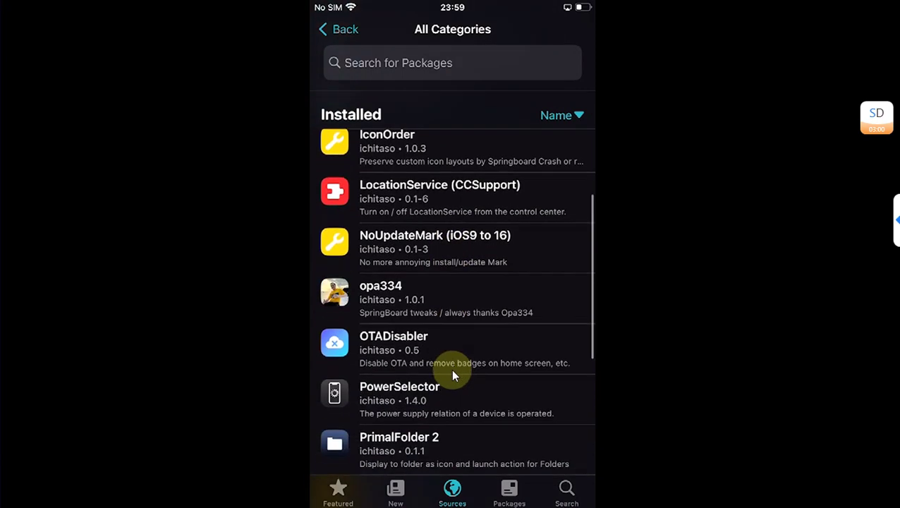
left_click(407, 399)
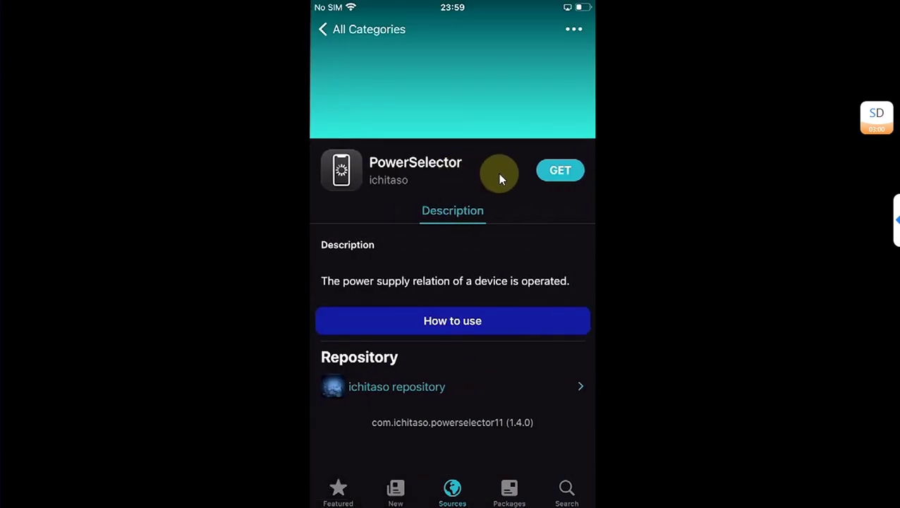
Install PowerSelector, restart SpringBoard, and go to the Control Center settings.
left_click(559, 170)
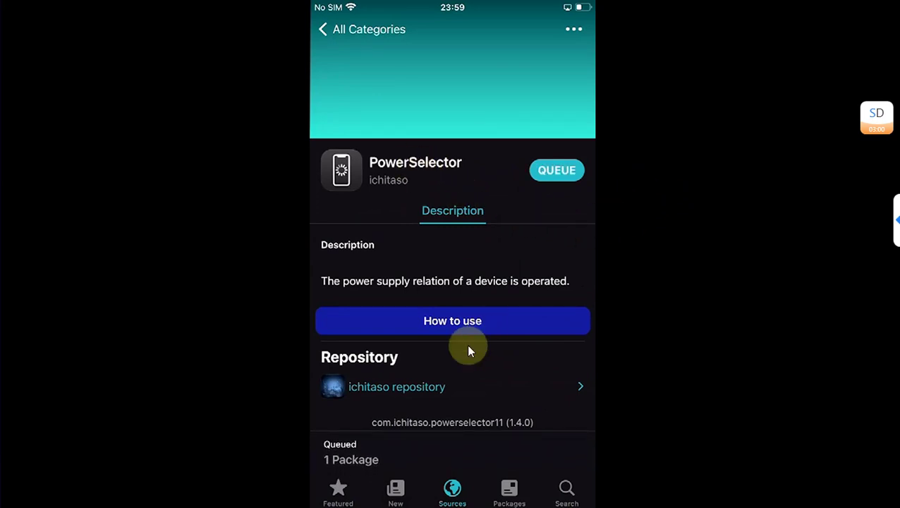
left_click(508, 444)
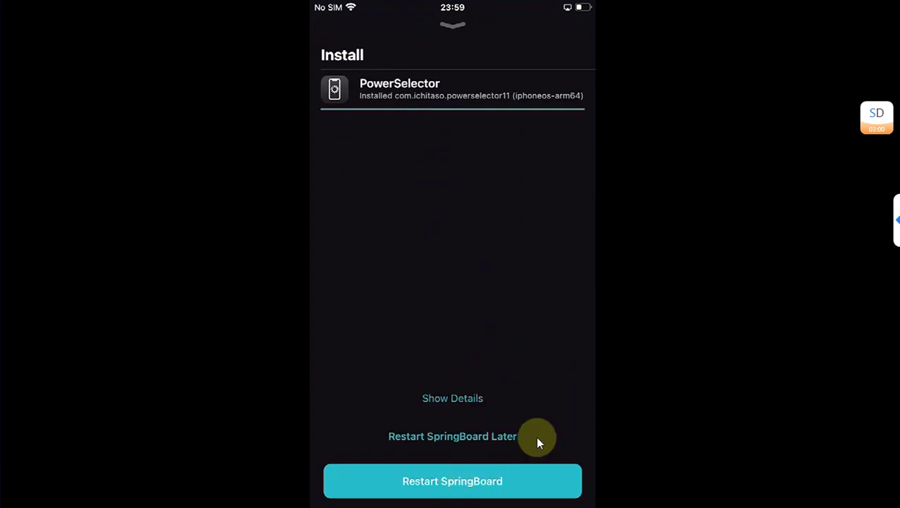
left_click(519, 466)
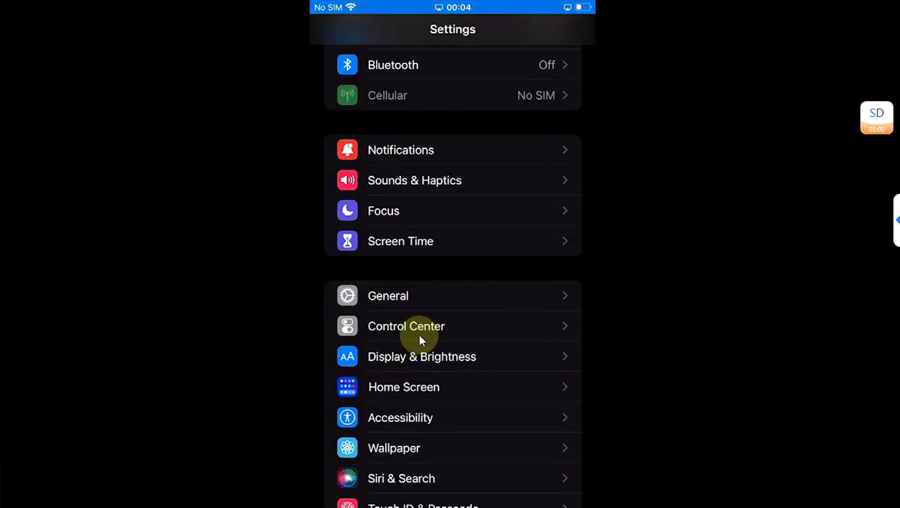
left_click(421, 337)
Add PowerSelector to the included Control Center controls.
scroll(657, 294, "down", 10)
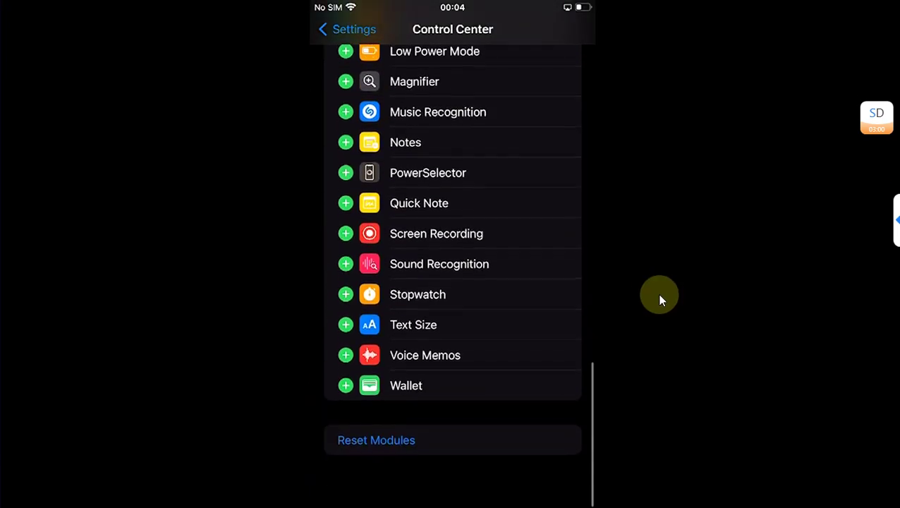
scroll(557, 321, "up", 3)
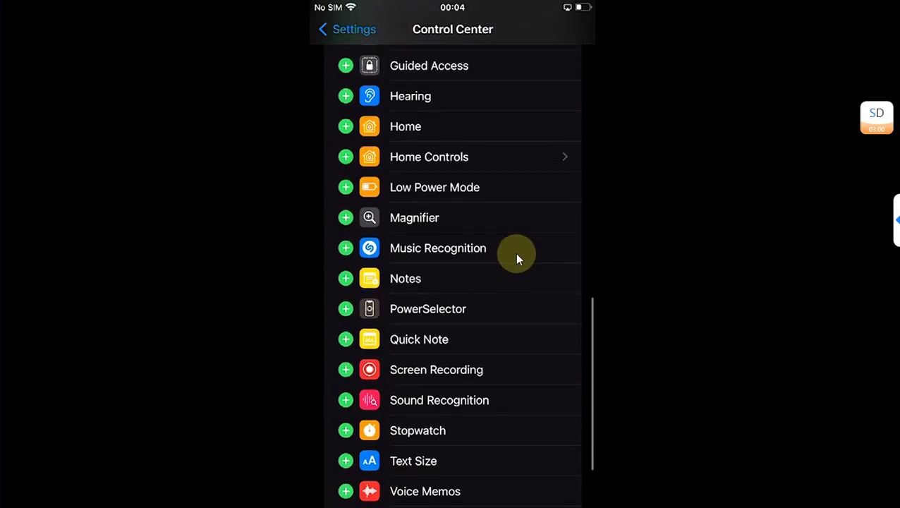
left_click(375, 313)
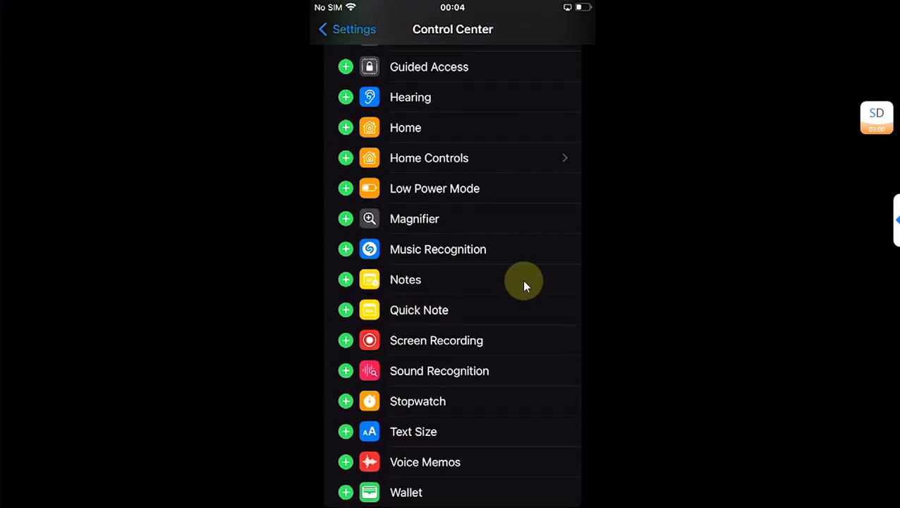
scroll(522, 279, "up", 3)
scroll(518, 266, "up", 2)
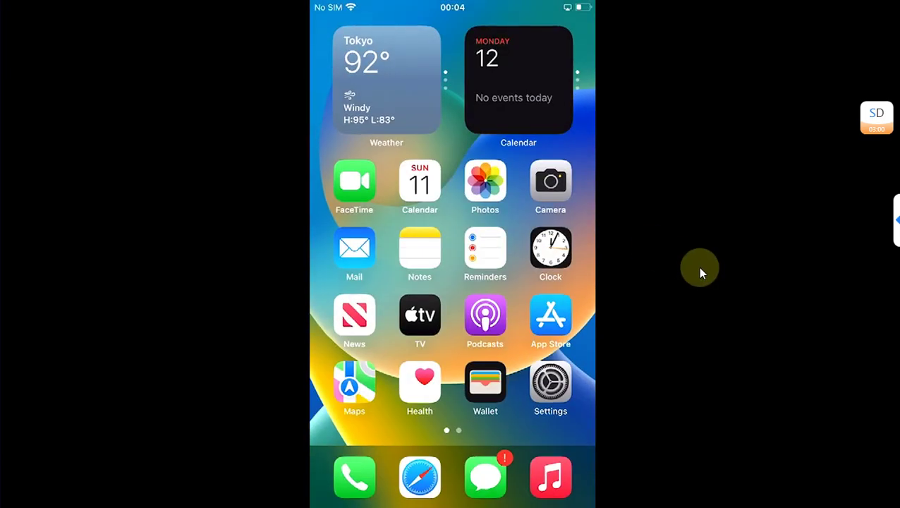
Try the PowerSelector power-options menu in Control Center, then go to PowerSelector's preferences.
left_click_drag(564, 71, 440, 402)
left_click(423, 466)
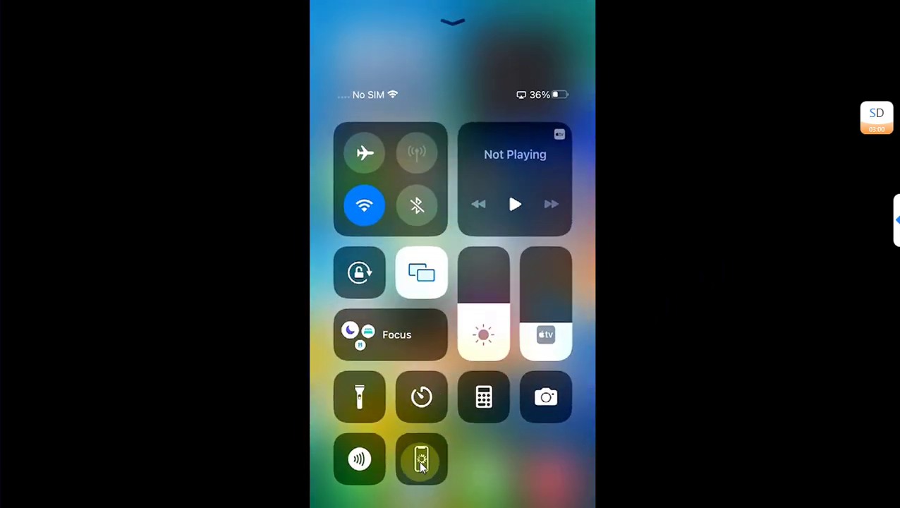
left_click(697, 279)
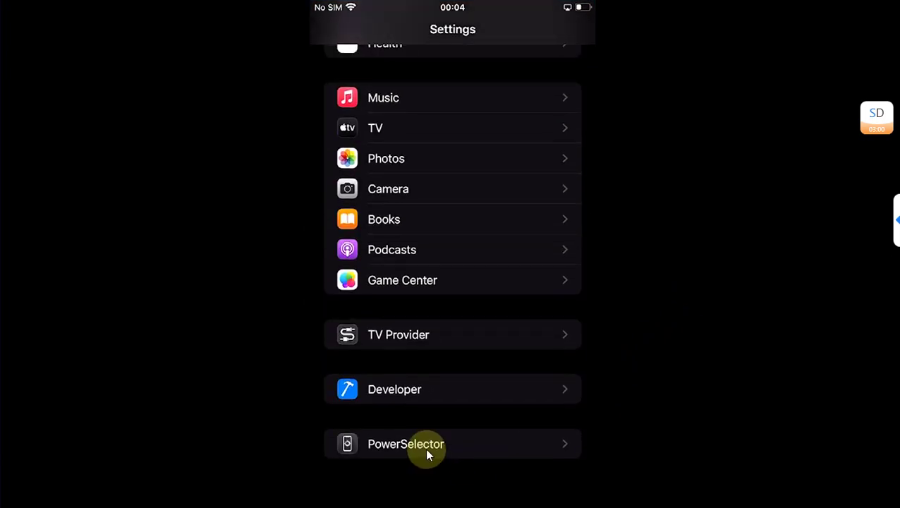
left_click(425, 450)
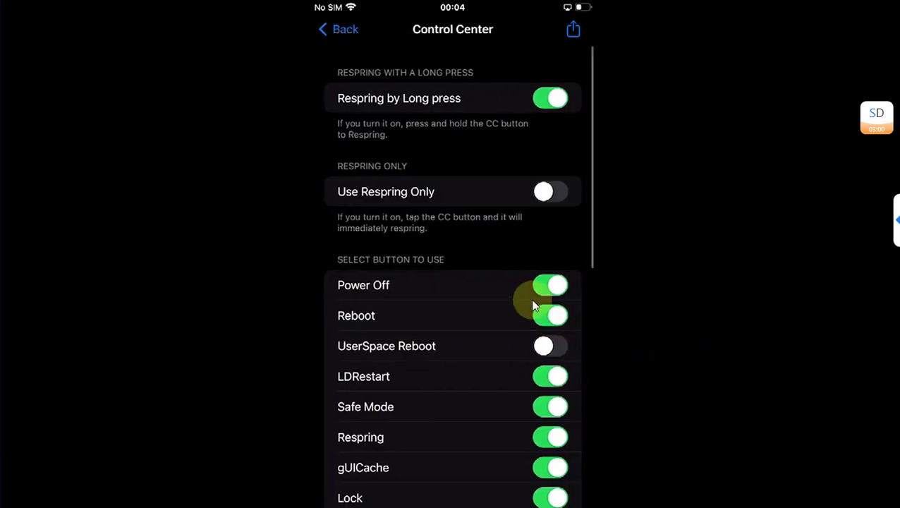
Review PowerSelector's Control Center toggle options, including Display uptime, Wi-Fi IP and RAM info.
scroll(497, 356, "down", 5)
scroll(497, 356, "down", 2)
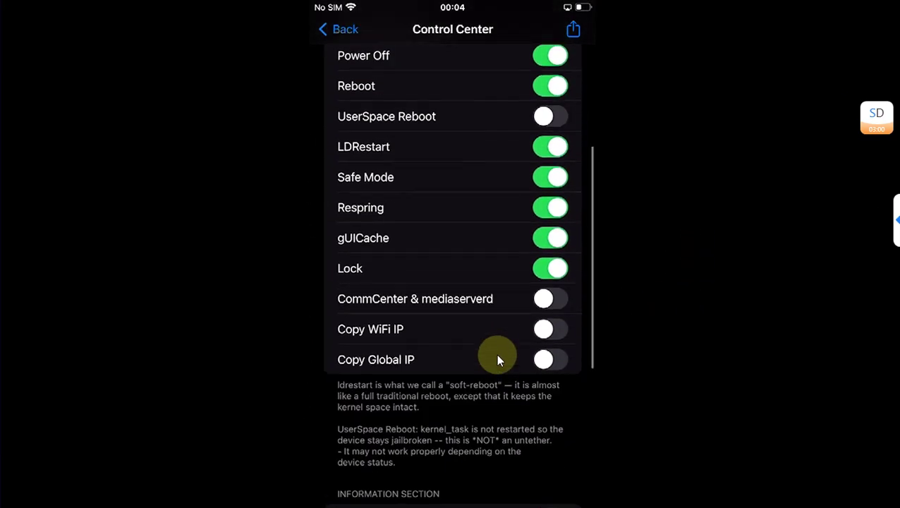
scroll(497, 359, "down", 2)
scroll(492, 356, "down", 3)
scroll(491, 356, "down", 2)
scroll(491, 356, "down", 3)
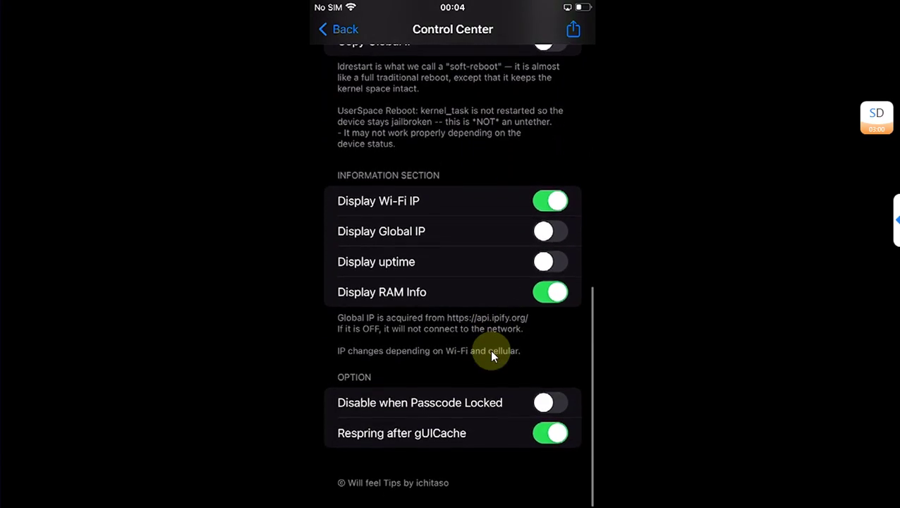
scroll(455, 297, "up", 5)
scroll(455, 247, "up", 5)
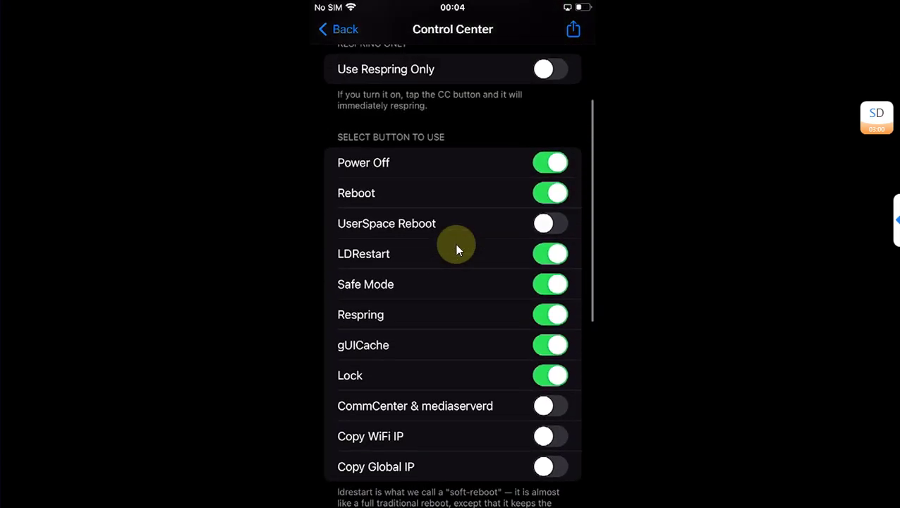
scroll(455, 243, "up", 3)
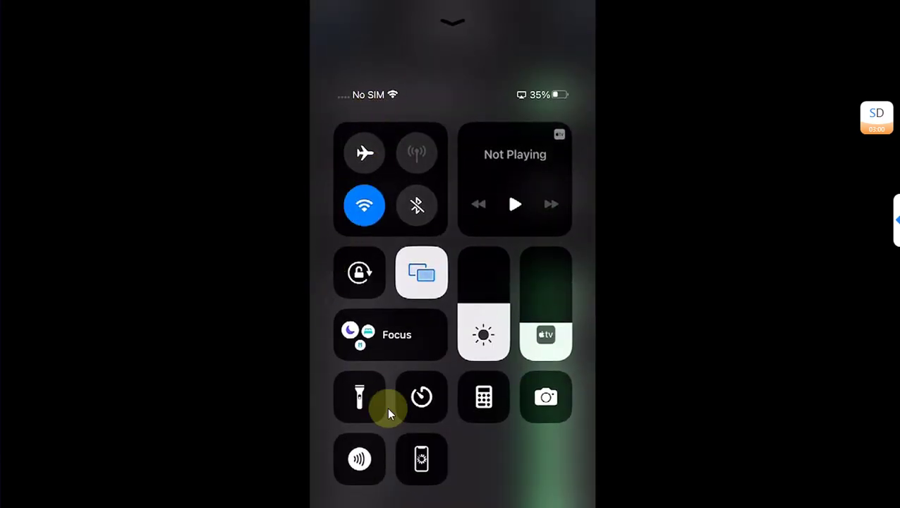
left_click(421, 460)
Review PowerSelector's Power Slider settings, with its enabled actions and custom slider text.
scroll(431, 214, "down", 10)
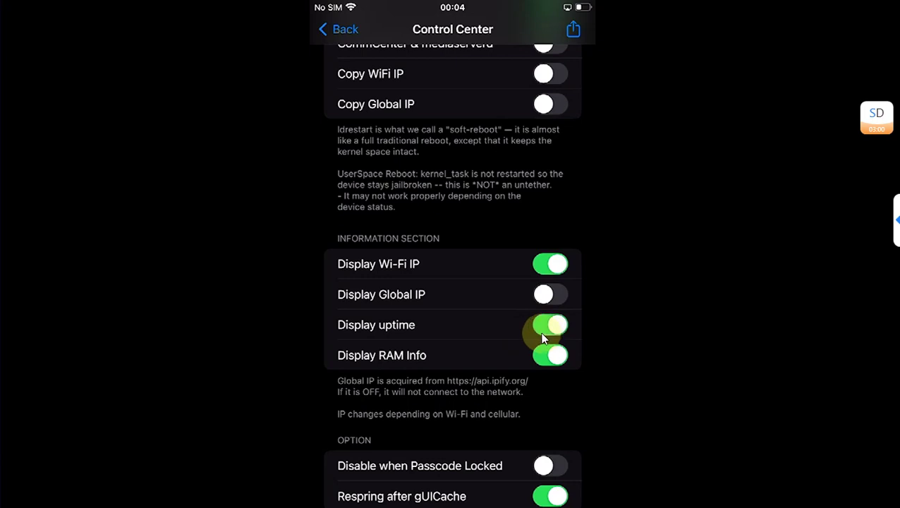
scroll(681, 298, "down", 3)
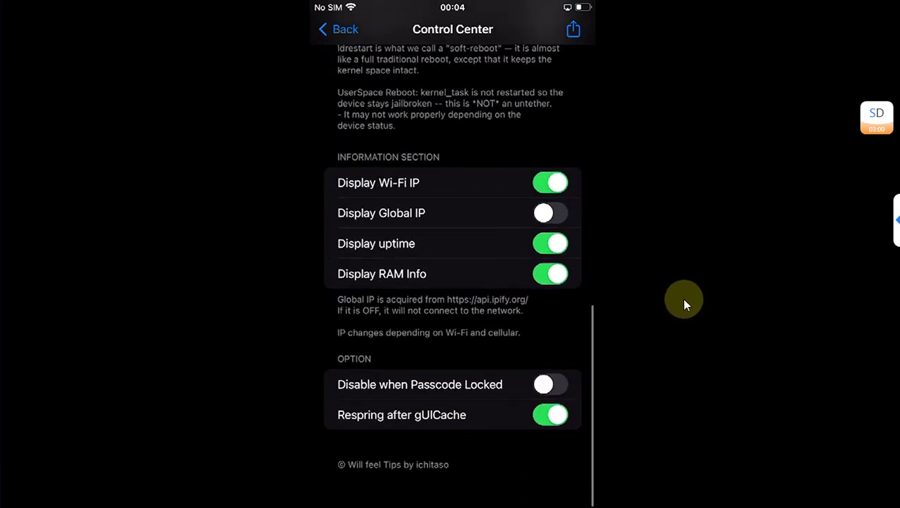
scroll(680, 297, "up", 10)
scroll(679, 299, "left", 5)
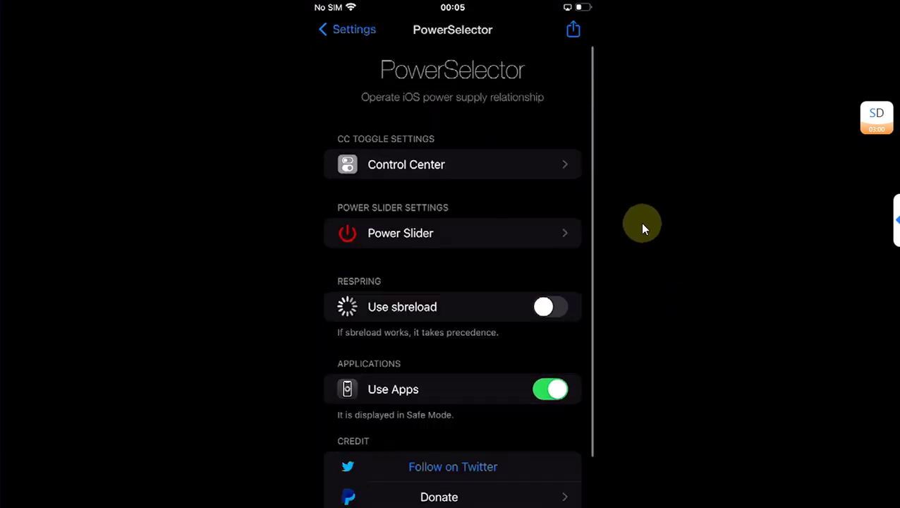
left_click(436, 240)
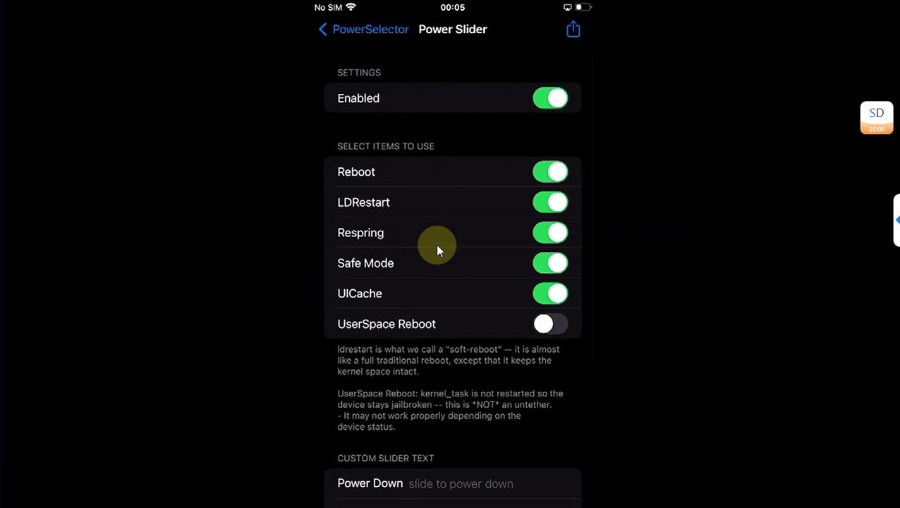
scroll(687, 304, "down", 3)
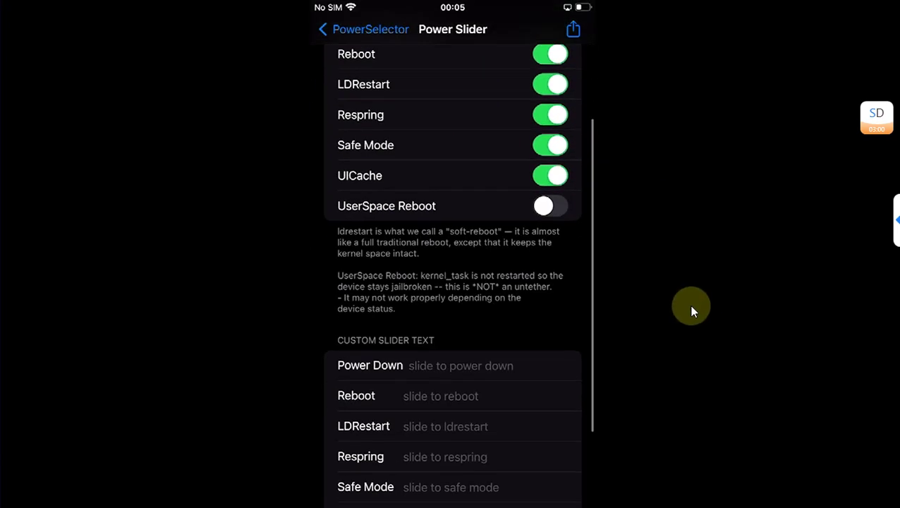
scroll(688, 304, "up", 5)
scroll(411, 362, "down", 5)
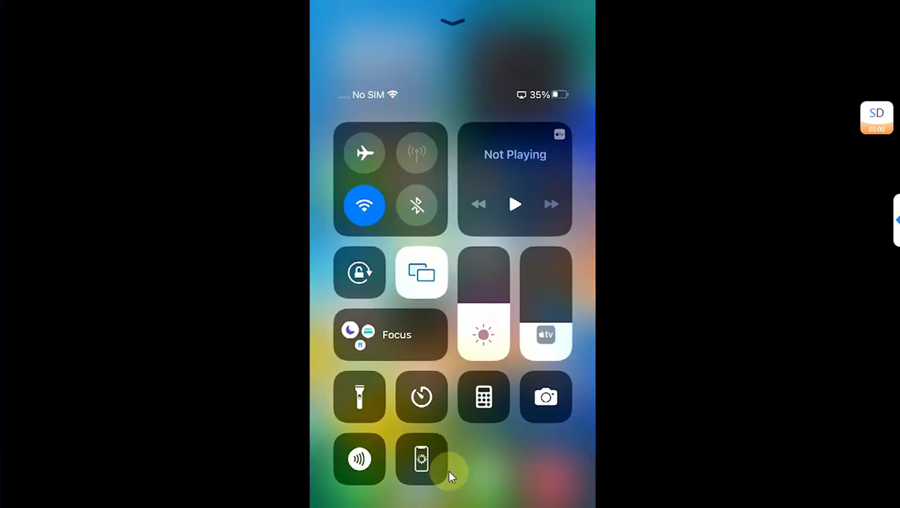
Show PowerSelector's uptime, Wi-Fi IP and RAM menu in Control Center, then return to Power Slider settings.
left_click(419, 474)
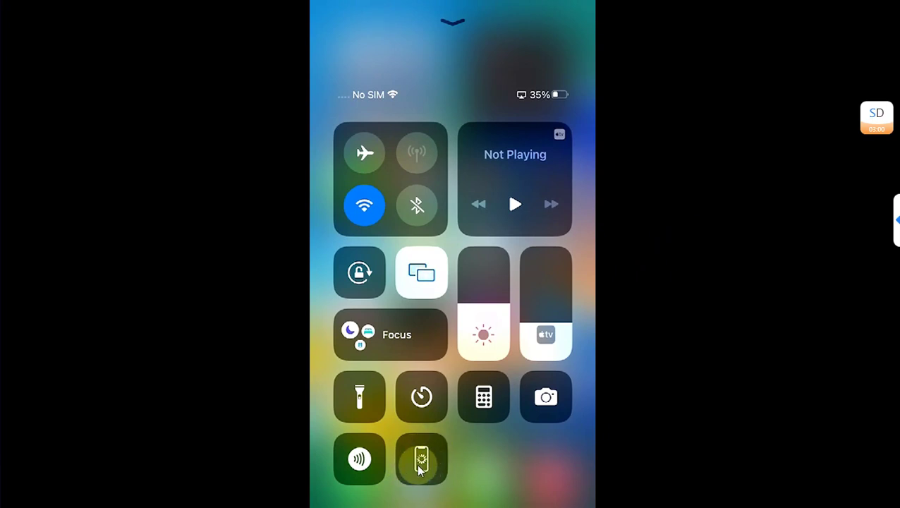
left_click(420, 472)
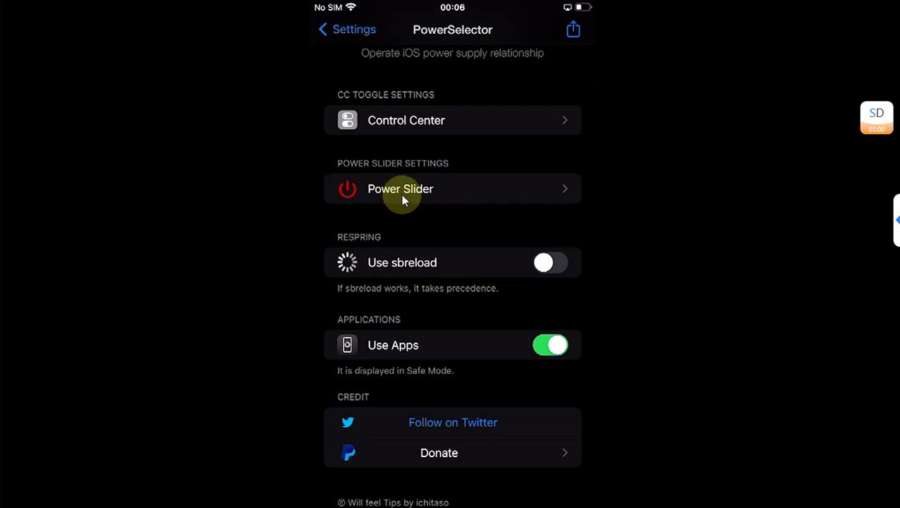
left_click(402, 199)
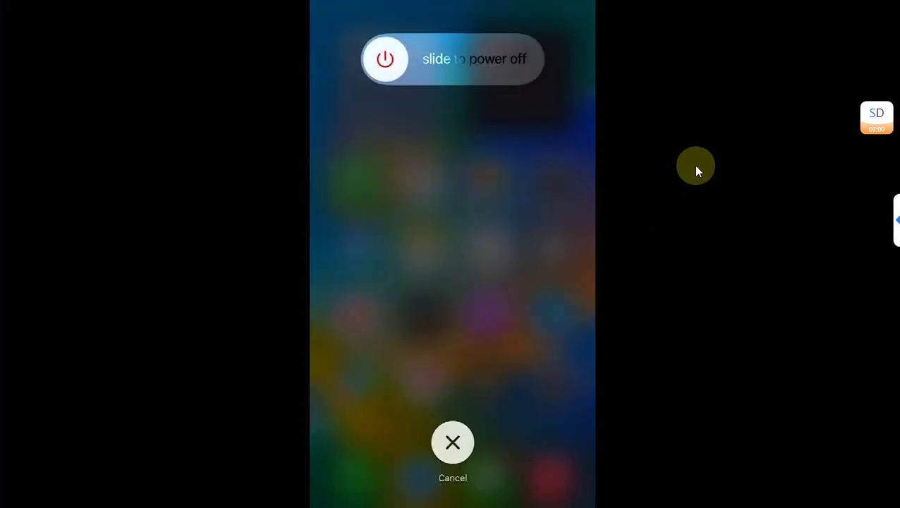
Cycle the custom power-off slider through reboot, ldrestart and respring modes.
left_click(392, 64)
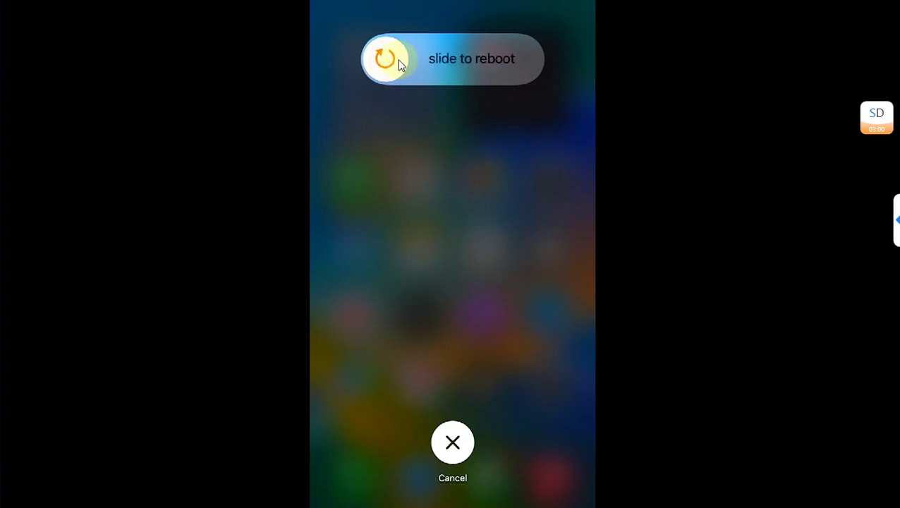
left_click(391, 67)
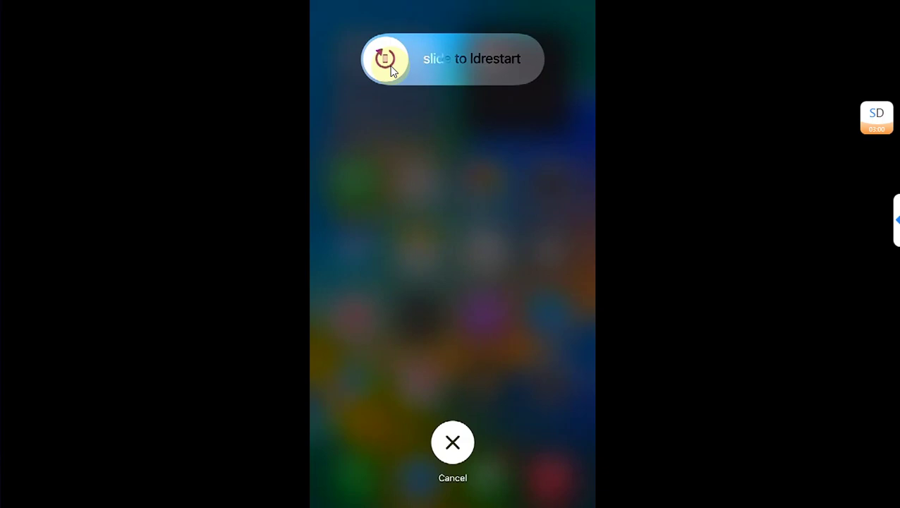
left_click(391, 67)
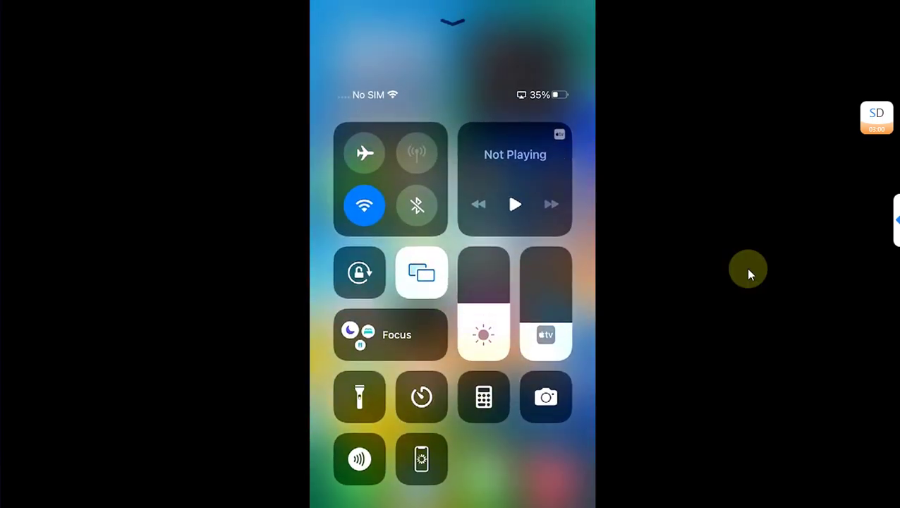
Restart the device into Safe Mode from PowerSelector's Control Center menu.
left_click(422, 458)
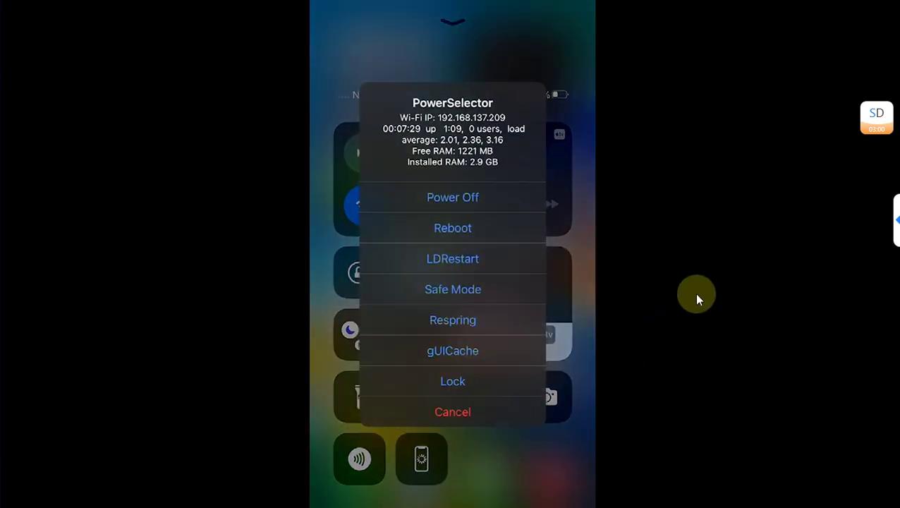
left_click(457, 289)
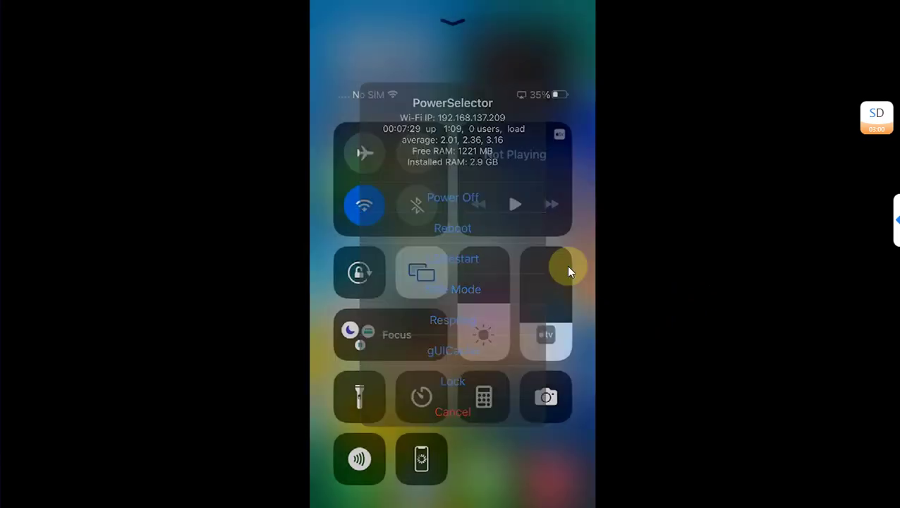